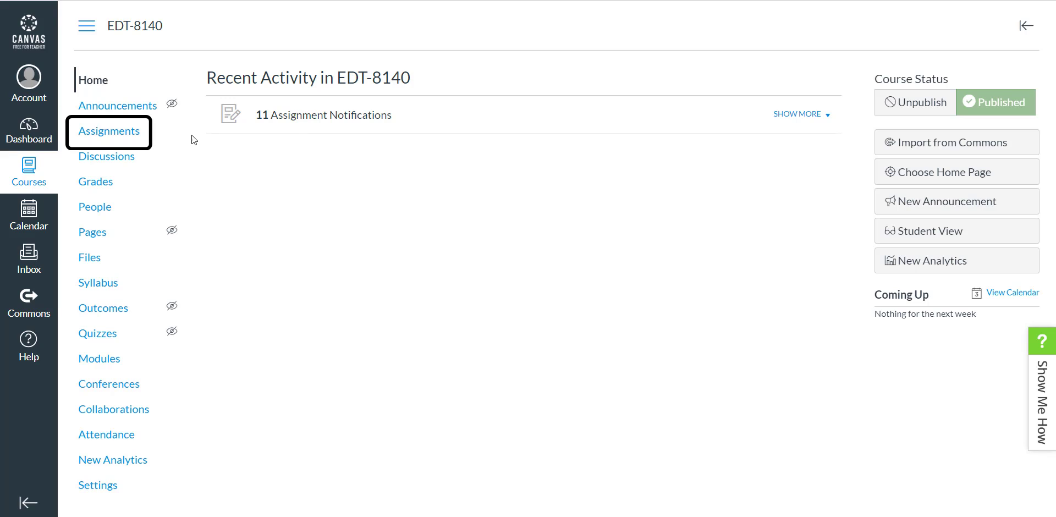
# Open the assignments page of the EDT-8140 course and look through the existing weekly assignment groups
pyautogui.click(119, 141)
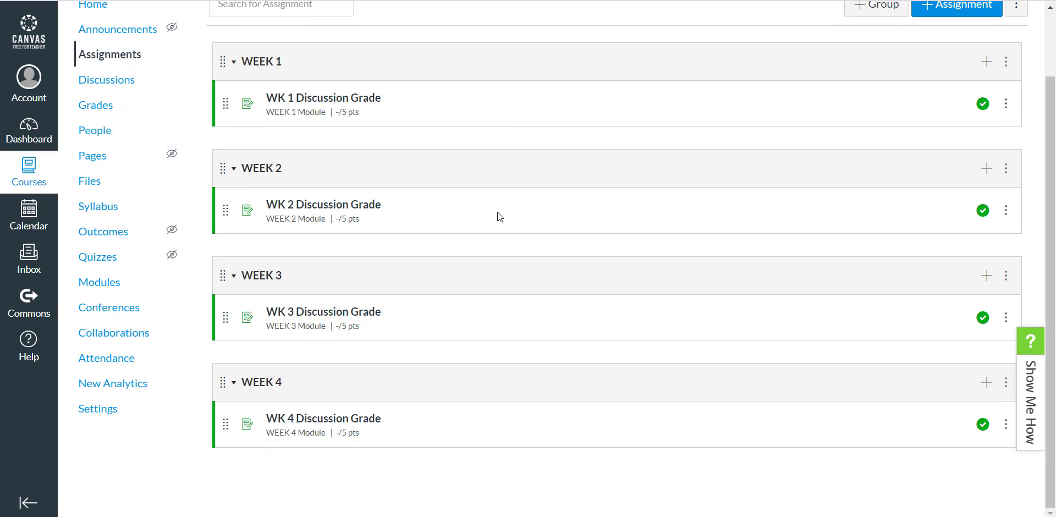
pyautogui.scroll(-2, 499, 216)
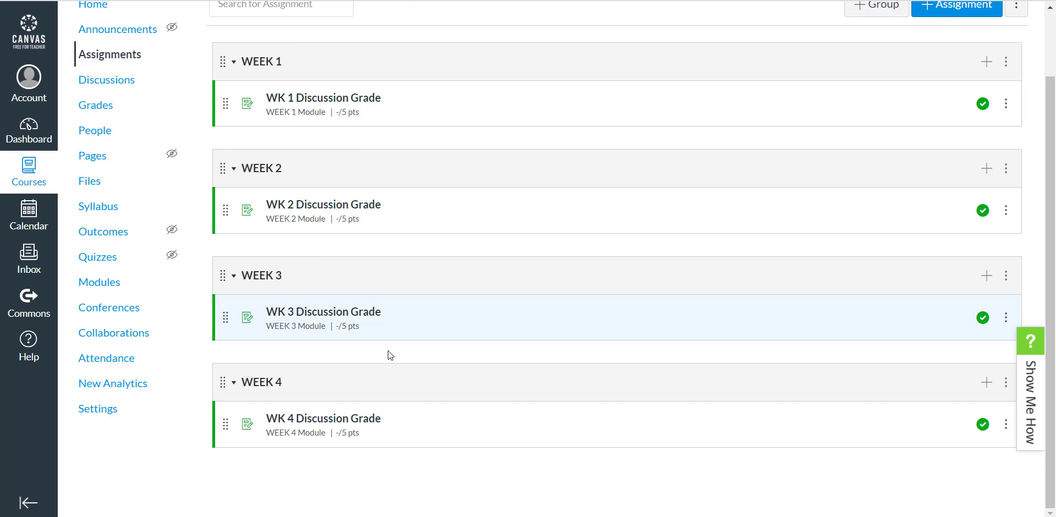
pyautogui.scroll(2, 540, 280)
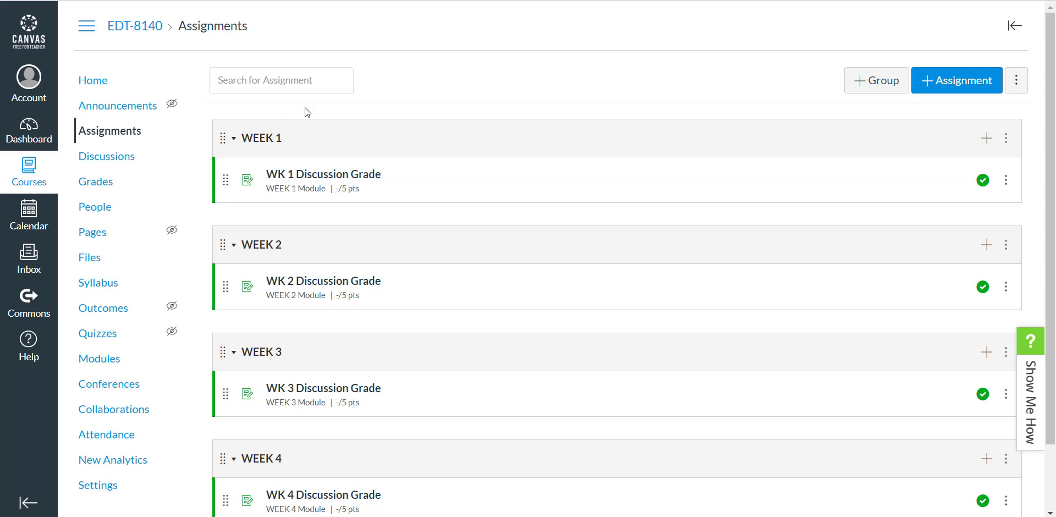
pyautogui.scroll(-2, 314, 138)
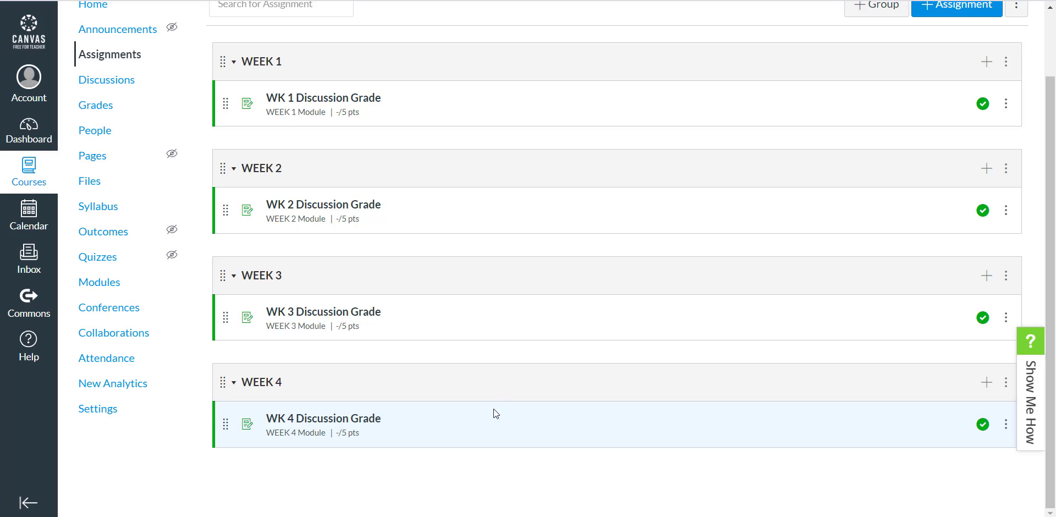
pyautogui.scroll(2, 547, 319)
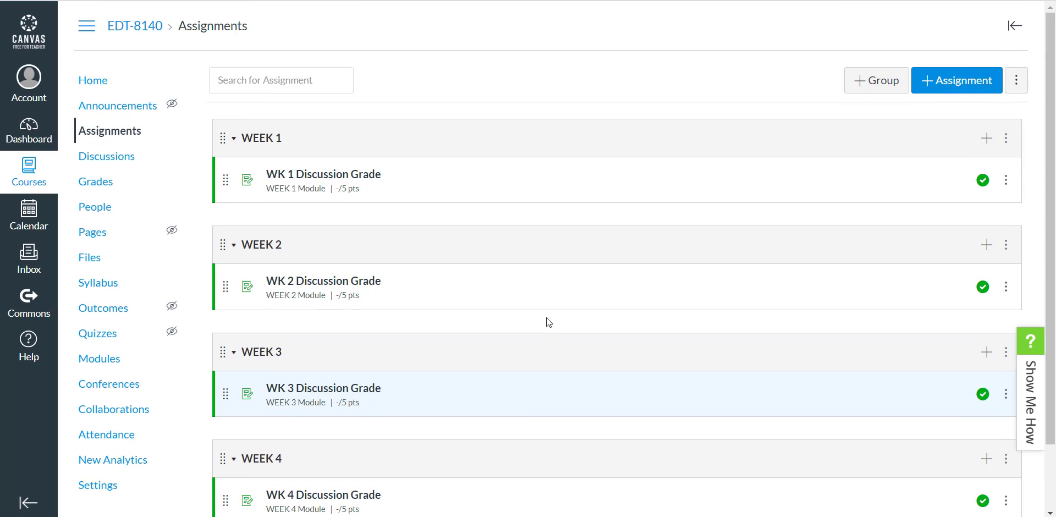
# Add a new assignment group named WEEK 5 and check it in the assignment list
pyautogui.click(872, 87)
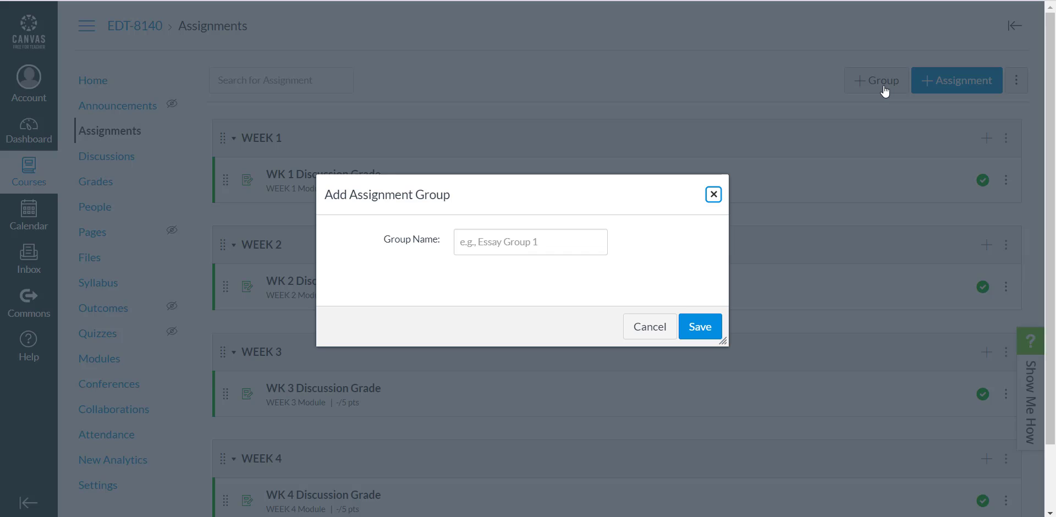
pyautogui.click(525, 245)
pyautogui.write('W')
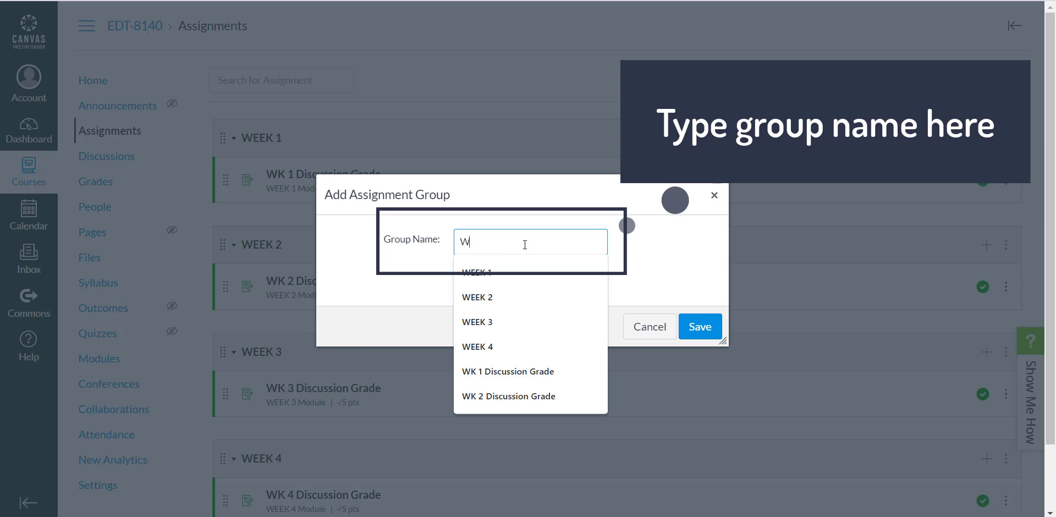
pyautogui.write('EEK')
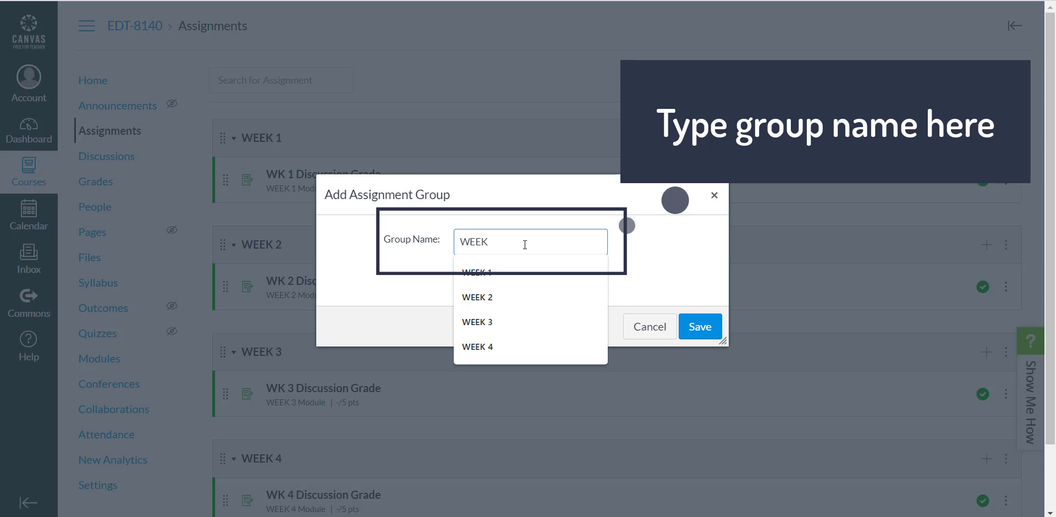
pyautogui.write(' 5')
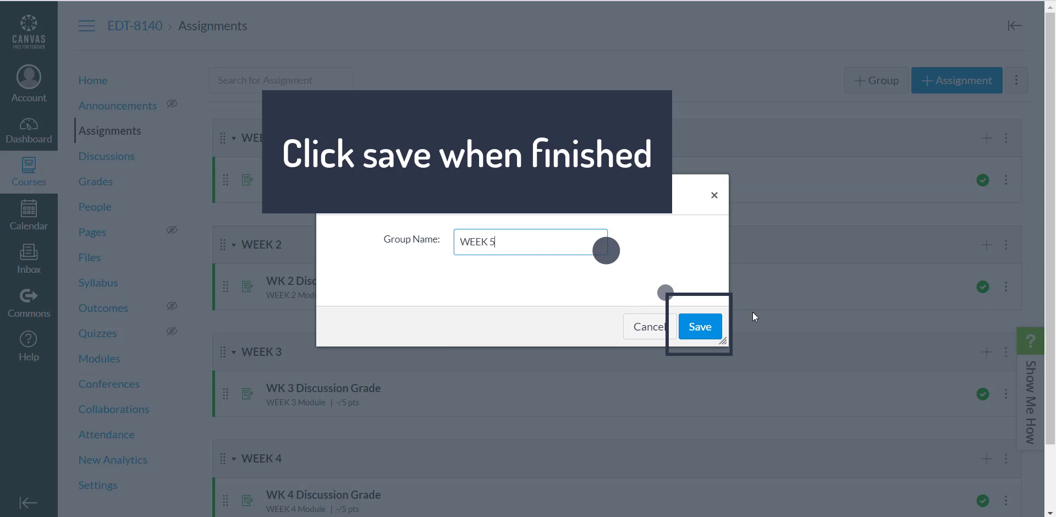
pyautogui.click(707, 326)
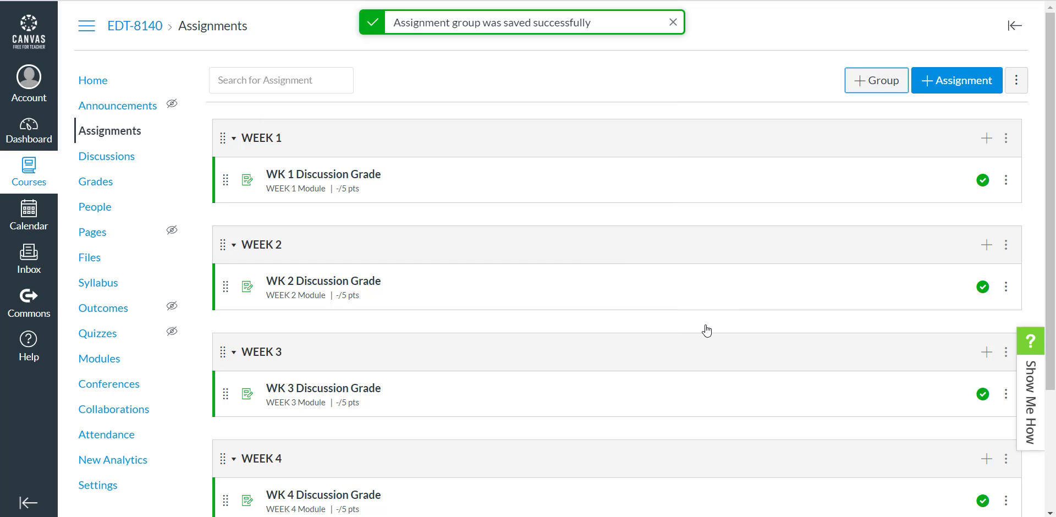
pyautogui.scroll(-3, 707, 330)
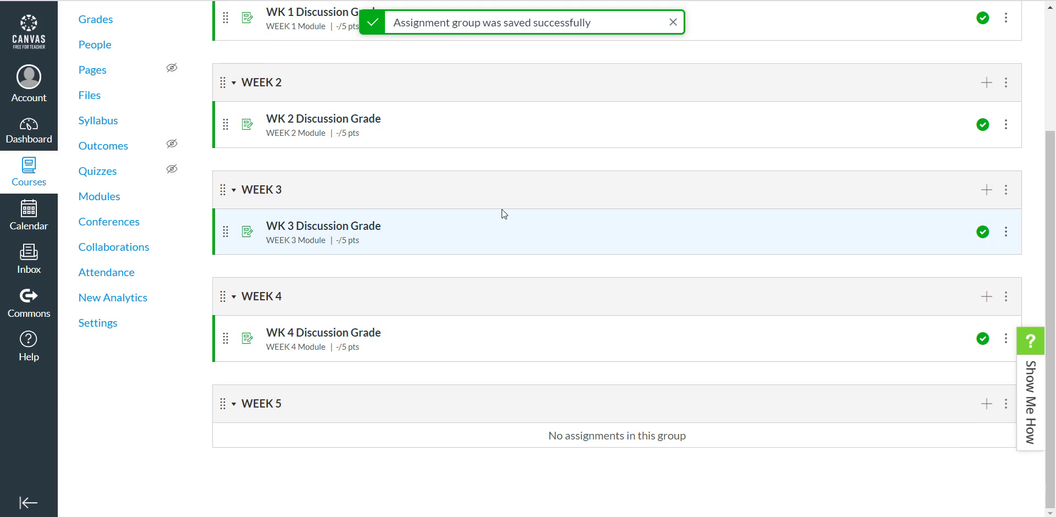
pyautogui.scroll(3, 491, 207)
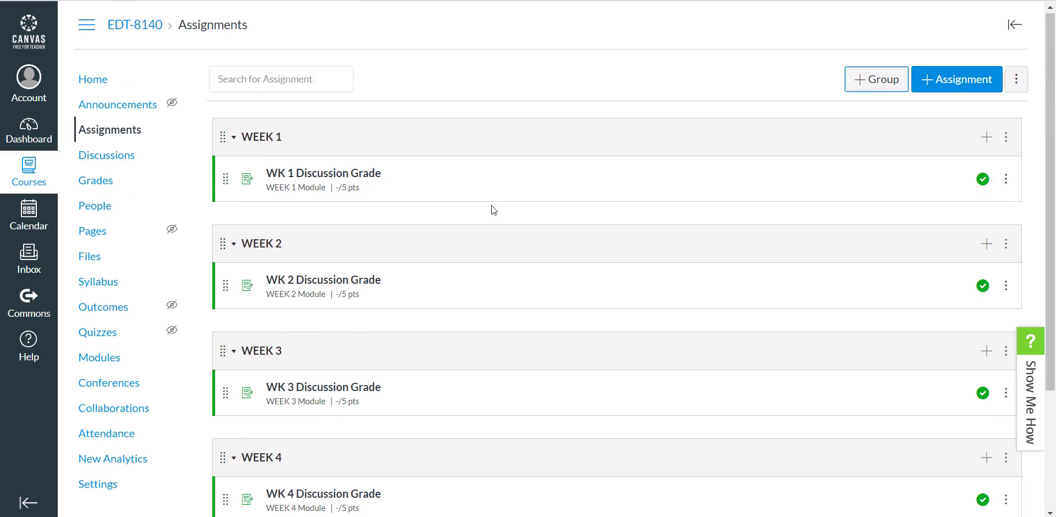
# Start a new assignment in the WEEK 5 group with type Assignment and the name "WK 5 Discussion Grade"
pyautogui.scroll(-3, 450, 212)
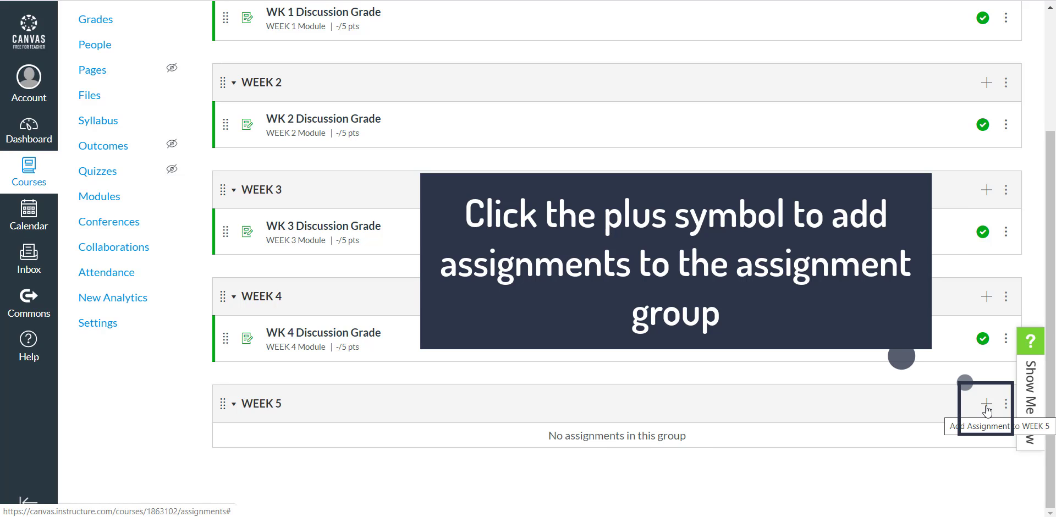
pyautogui.click(987, 407)
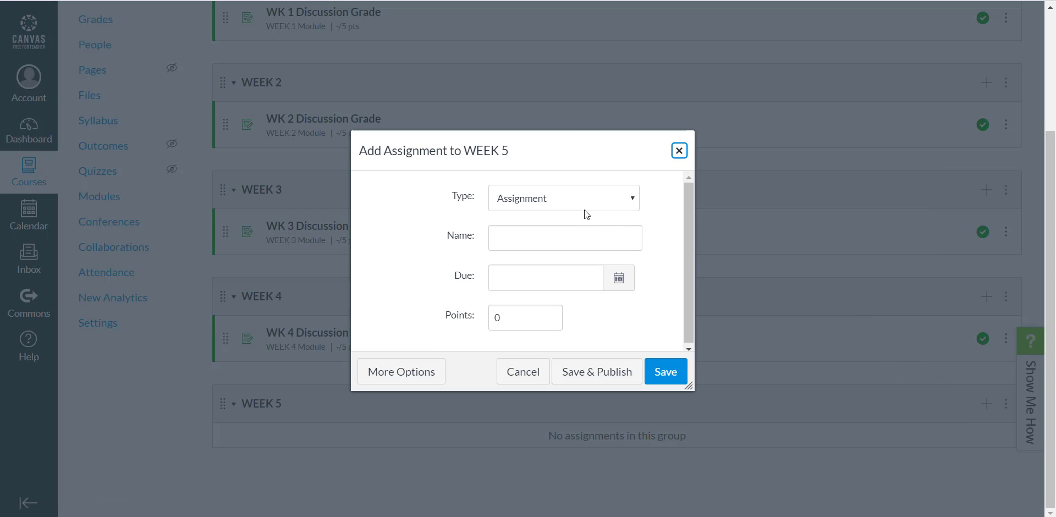
pyautogui.click(634, 202)
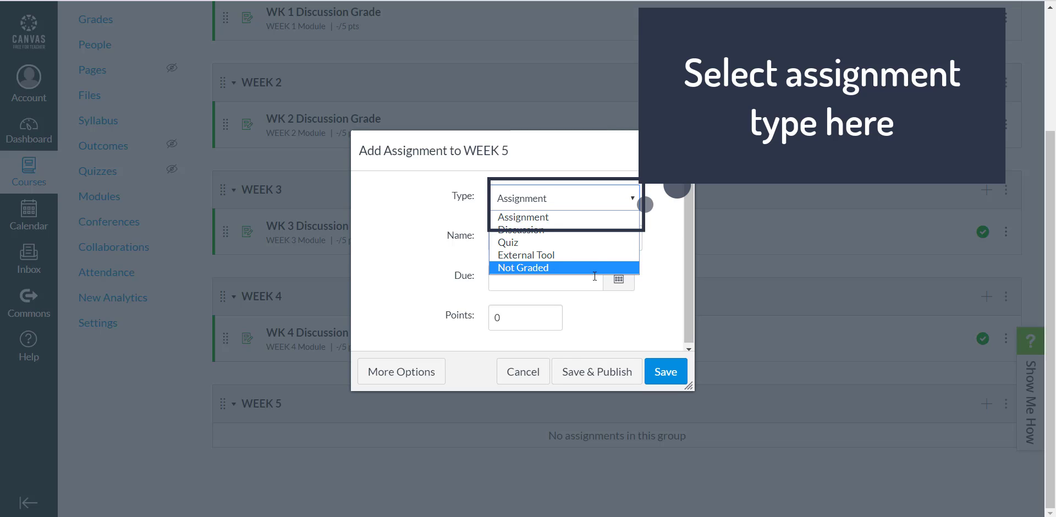
pyautogui.click(599, 217)
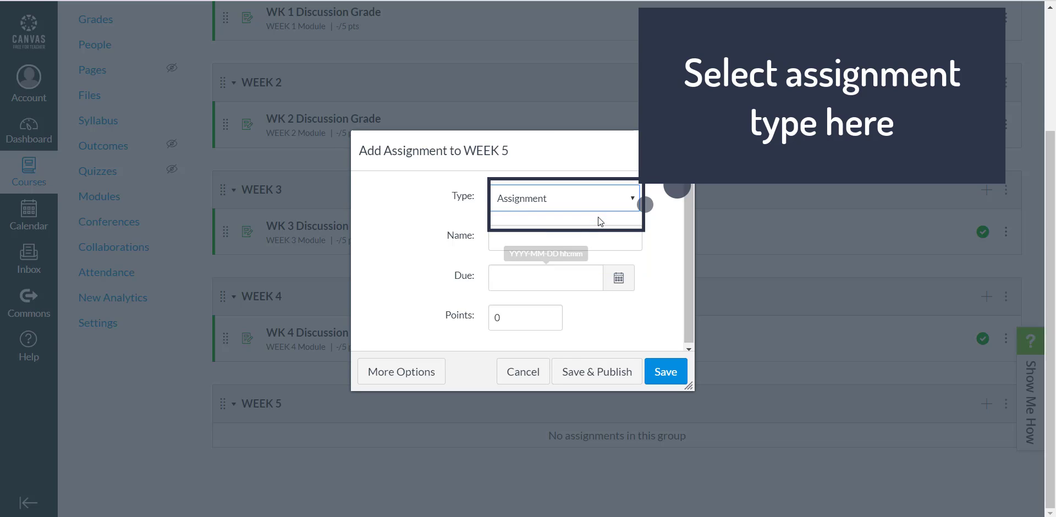
pyautogui.click(556, 243)
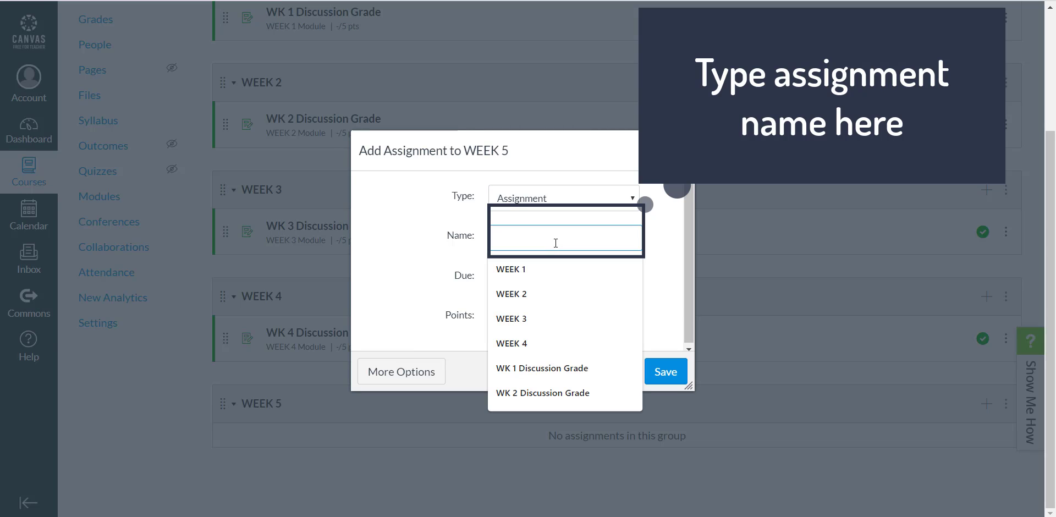
pyautogui.write('W')
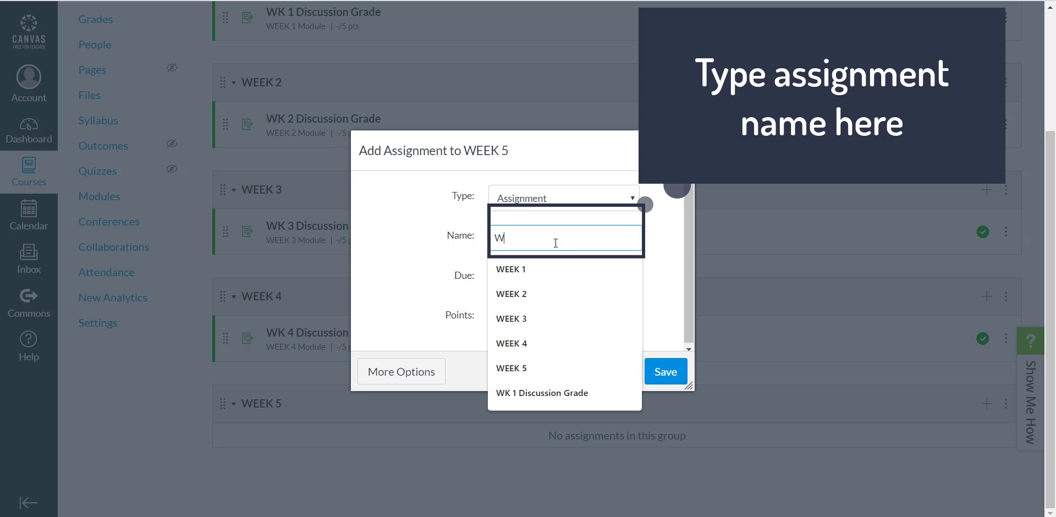
pyautogui.write('K')
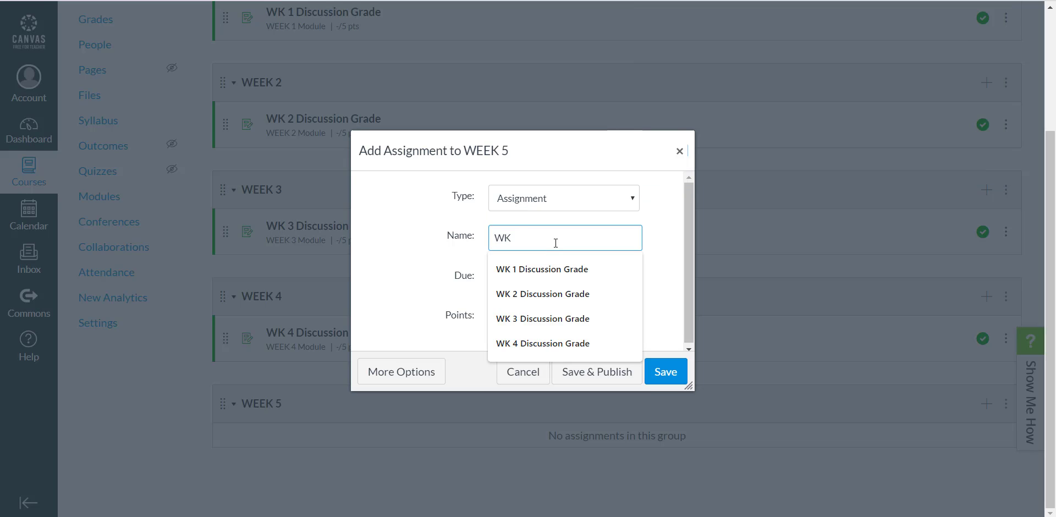
pyautogui.write(' 5 D')
pyautogui.press('BackSpace')
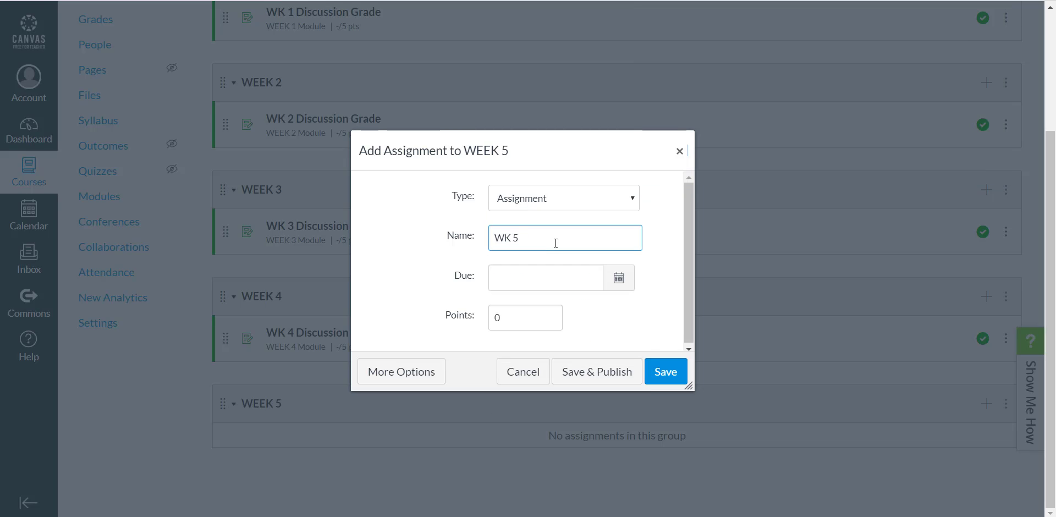
pyautogui.write('Discussion Grade')
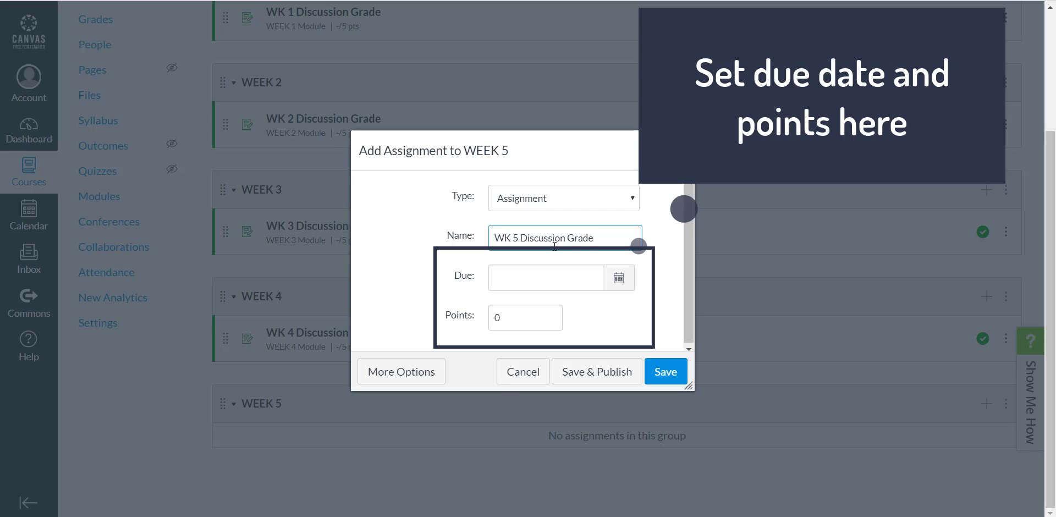
# Save the new WEEK 5 assignment with 5 points and publish it
pyautogui.click(530, 322)
pyautogui.press('BackSpace')
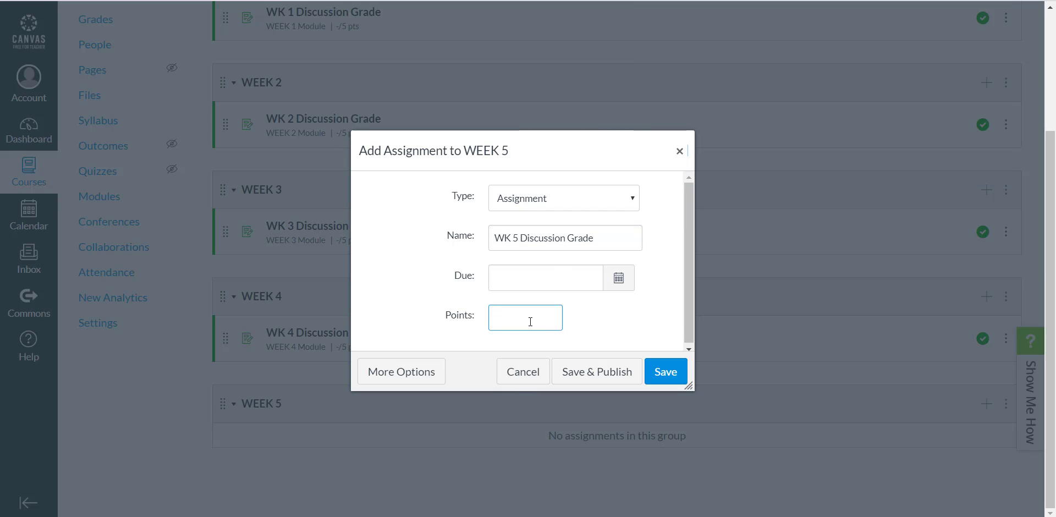
pyautogui.write('5')
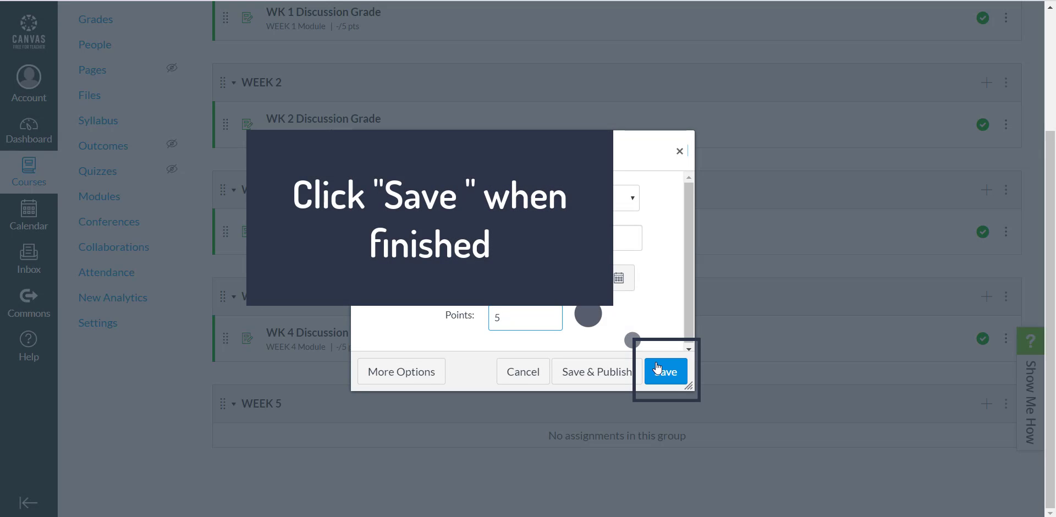
pyautogui.click(666, 372)
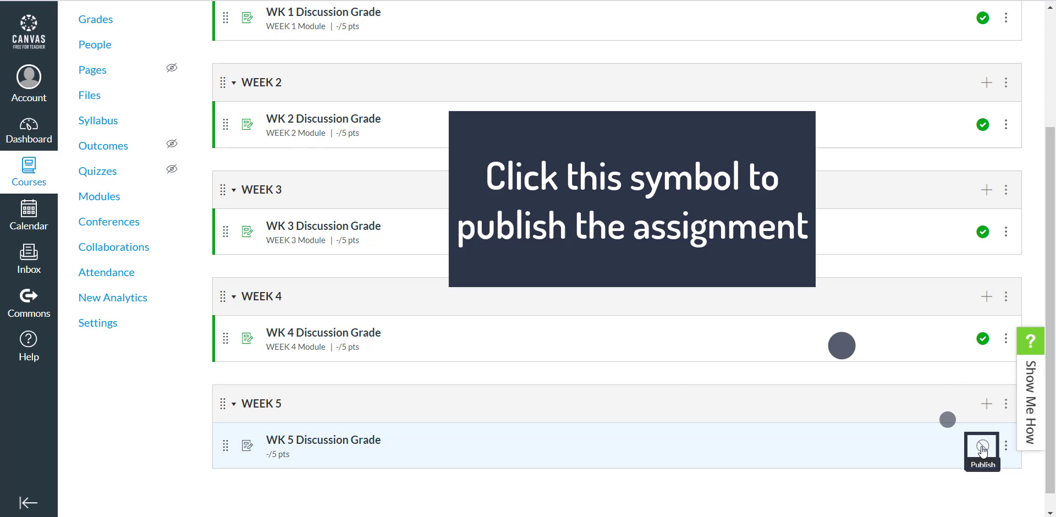
pyautogui.click(982, 447)
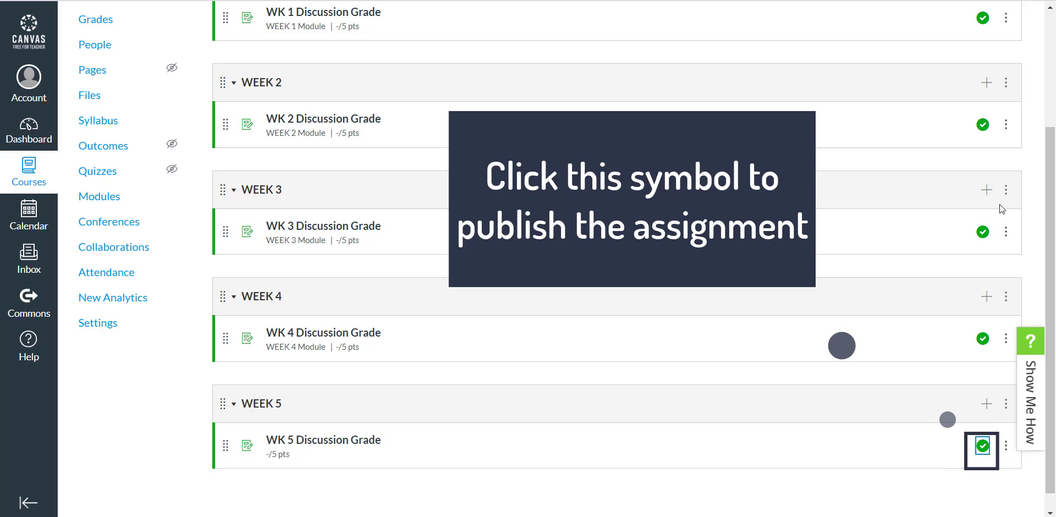
pyautogui.scroll(3, 584, 136)
pyautogui.scroll(-4, 584, 136)
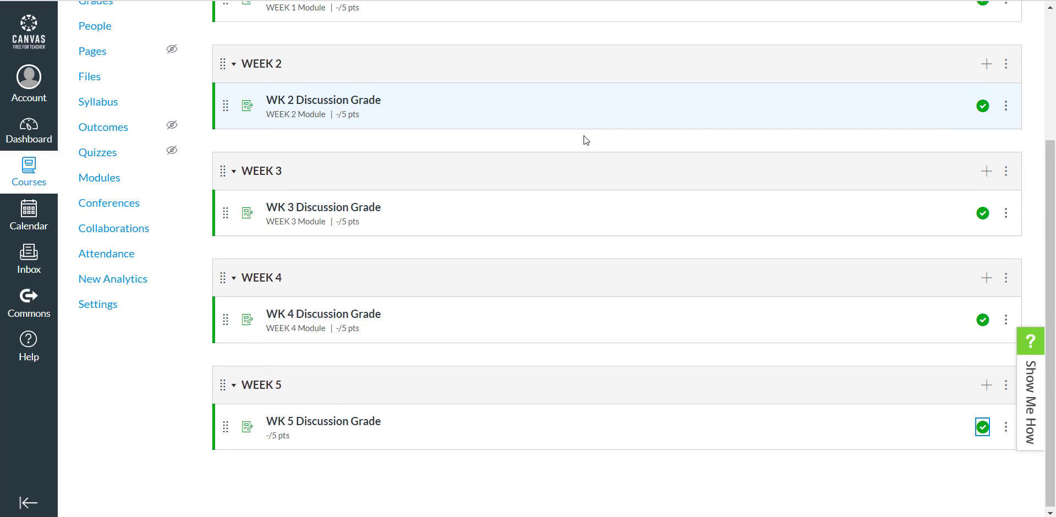
# View the options available for the WEEK 1 group and for its WK 1 Discussion Grade assignment, without choosing any
pyautogui.scroll(3, 583, 136)
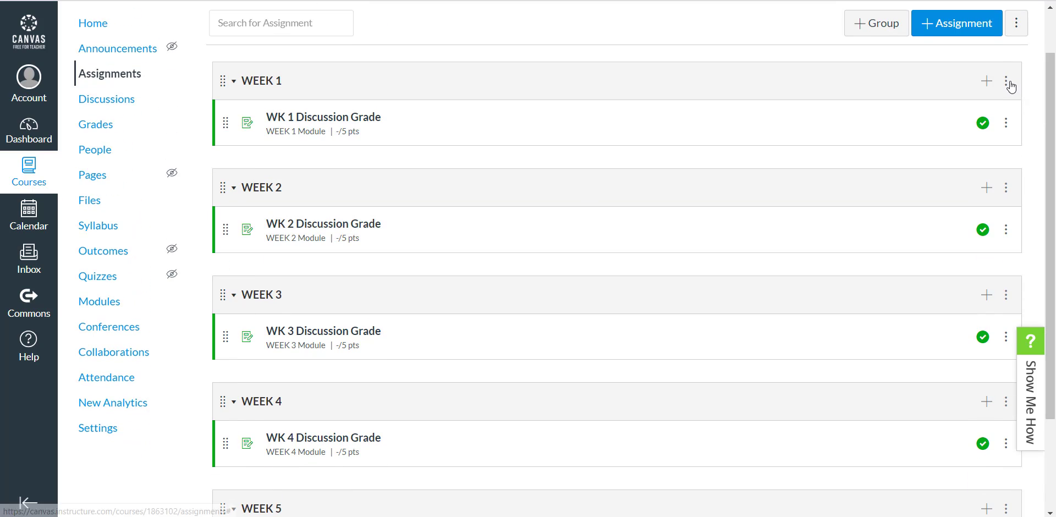
pyautogui.click(1006, 84)
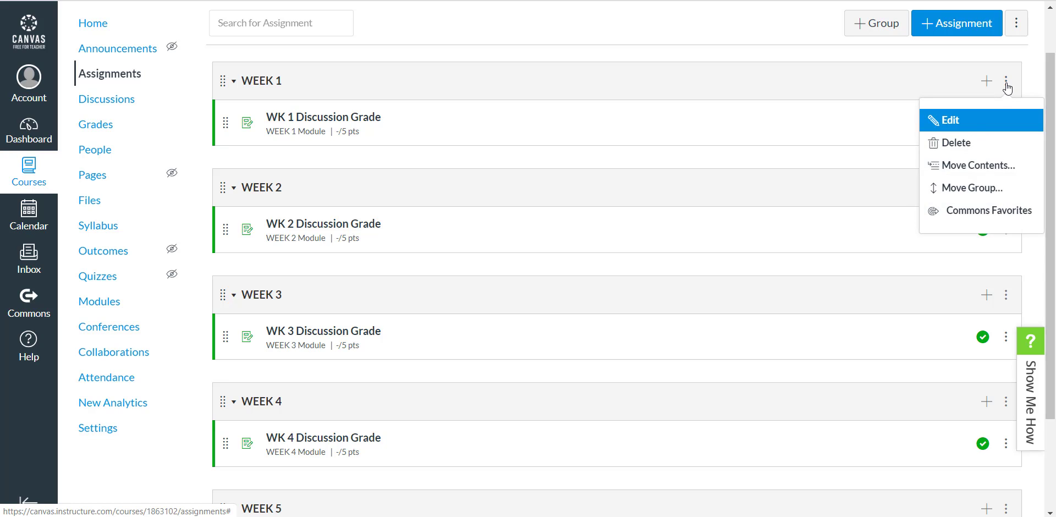
pyautogui.click(1006, 84)
pyautogui.click(1006, 124)
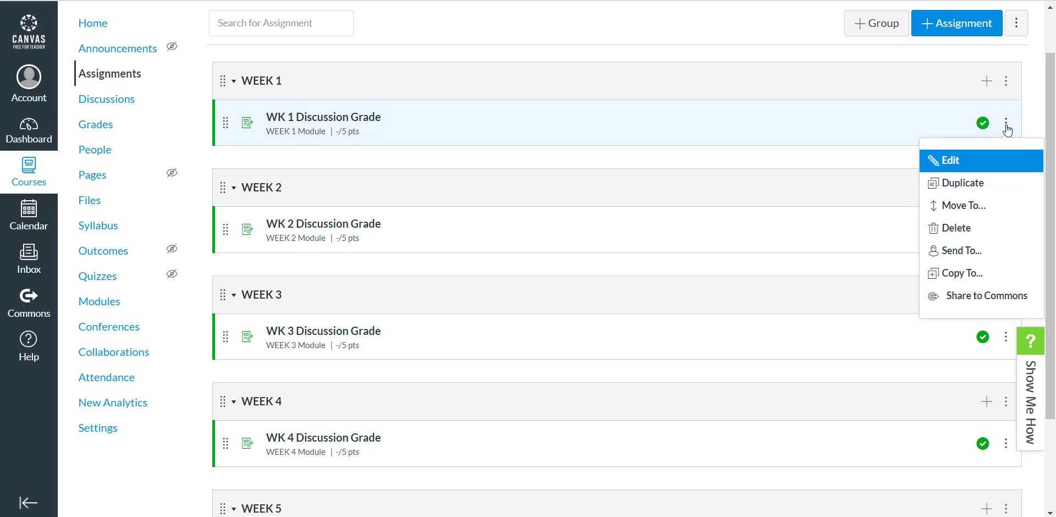
pyautogui.click(1007, 128)
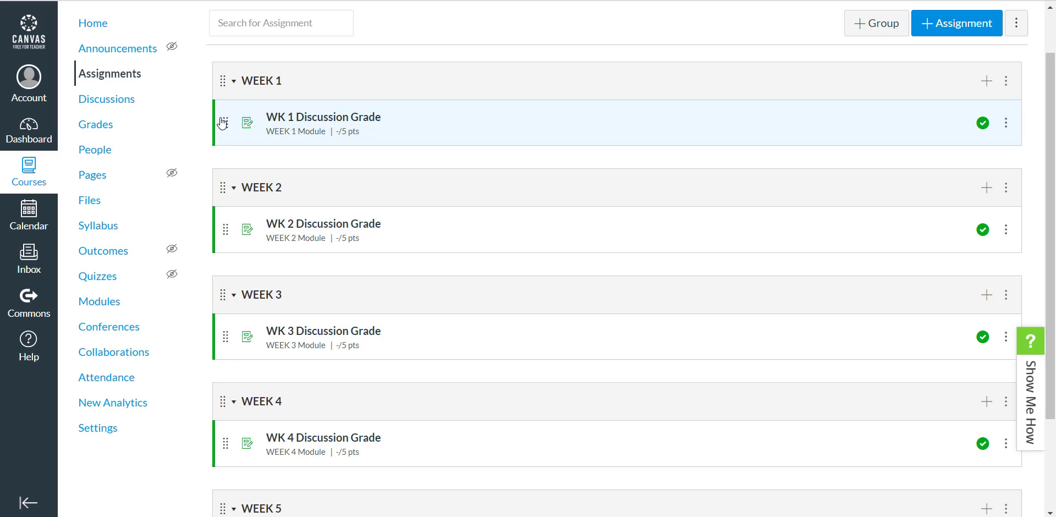
pyautogui.moveTo(226, 130); pyautogui.dragTo(219, 182)
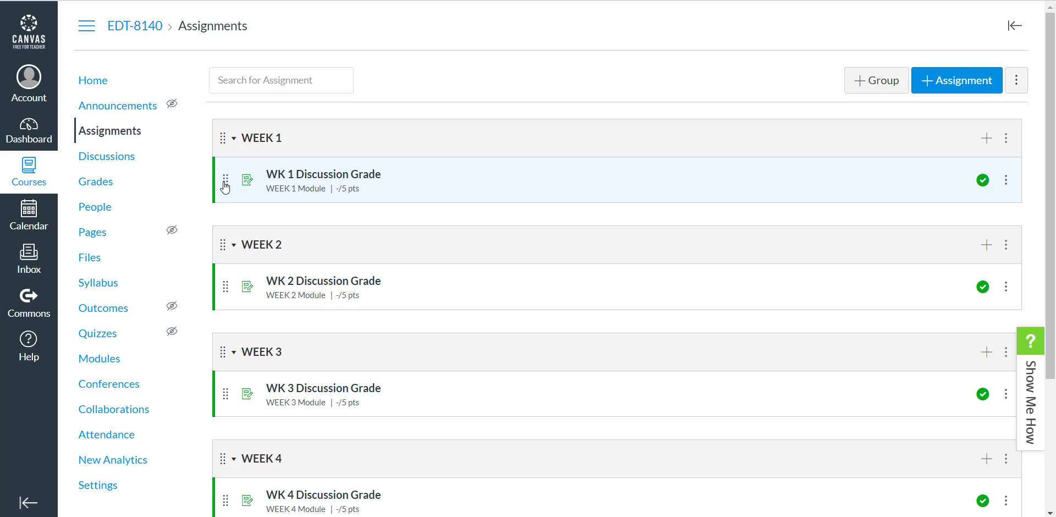
pyautogui.scroll(-2, 405, 275)
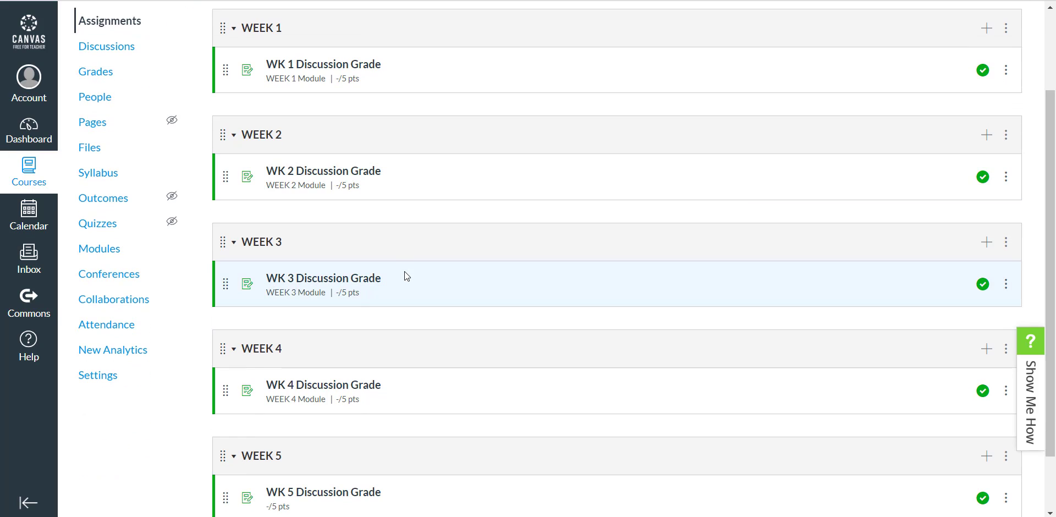
pyautogui.scroll(-2, 405, 275)
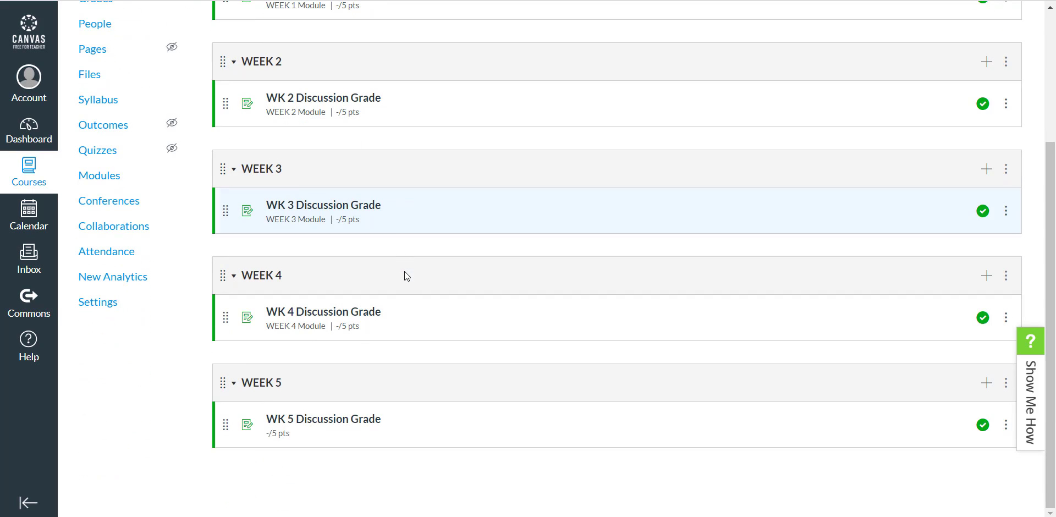
pyautogui.scroll(2, 405, 275)
pyautogui.scroll(2, 405, 272)
pyautogui.scroll(-4, 405, 272)
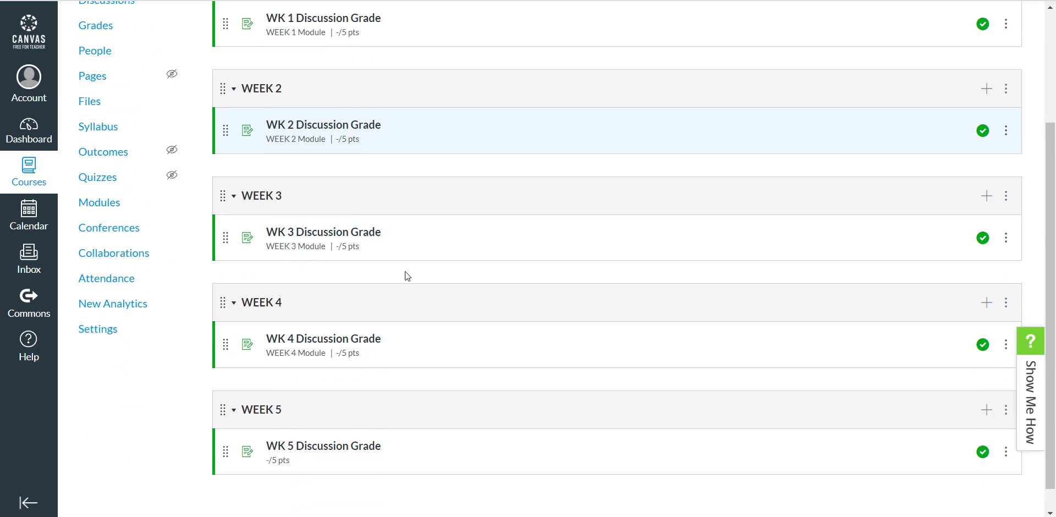
pyautogui.scroll(4, 405, 272)
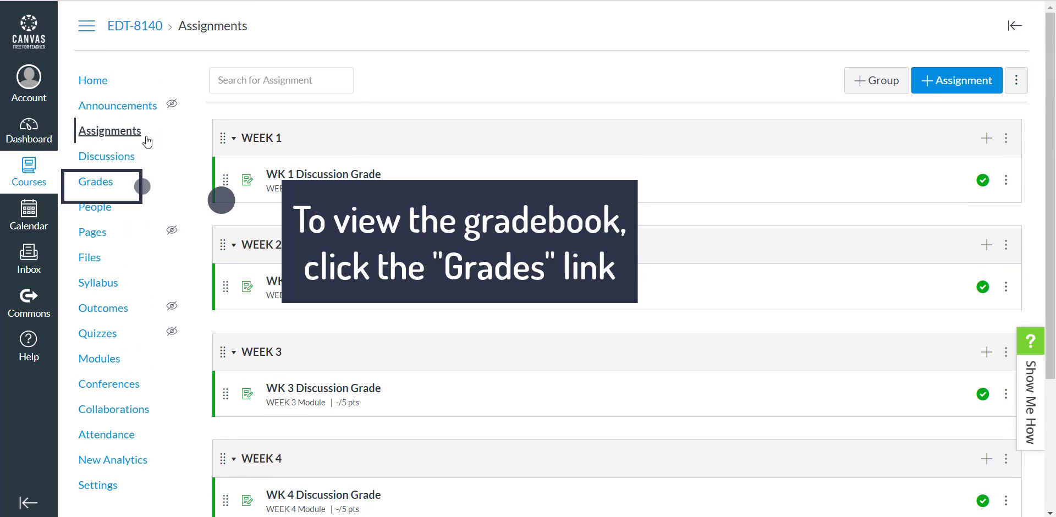
# Open the gradebook of the EDT-8140 course and look across its assignment, weekly group and total columns
pyautogui.click(103, 190)
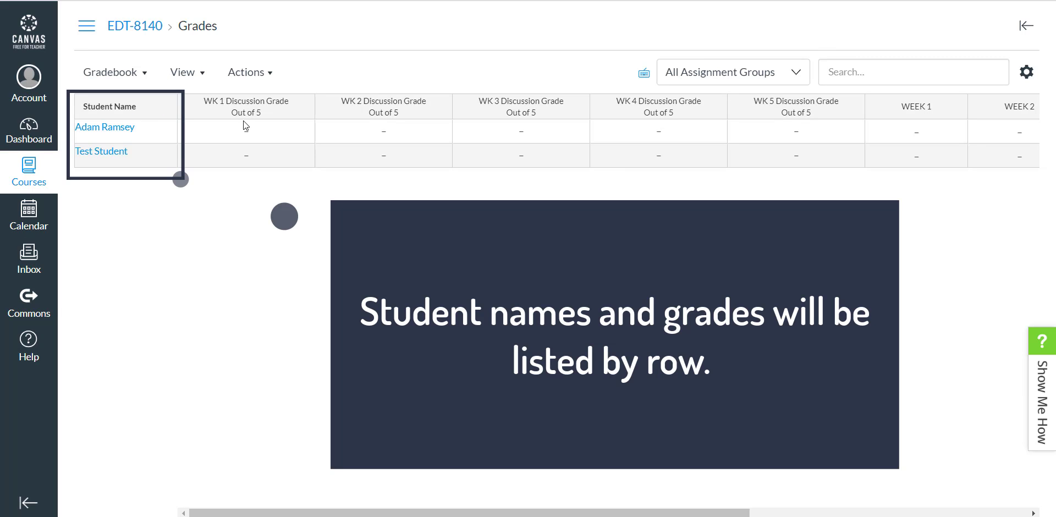
pyautogui.hscroll(8, 858, 146)
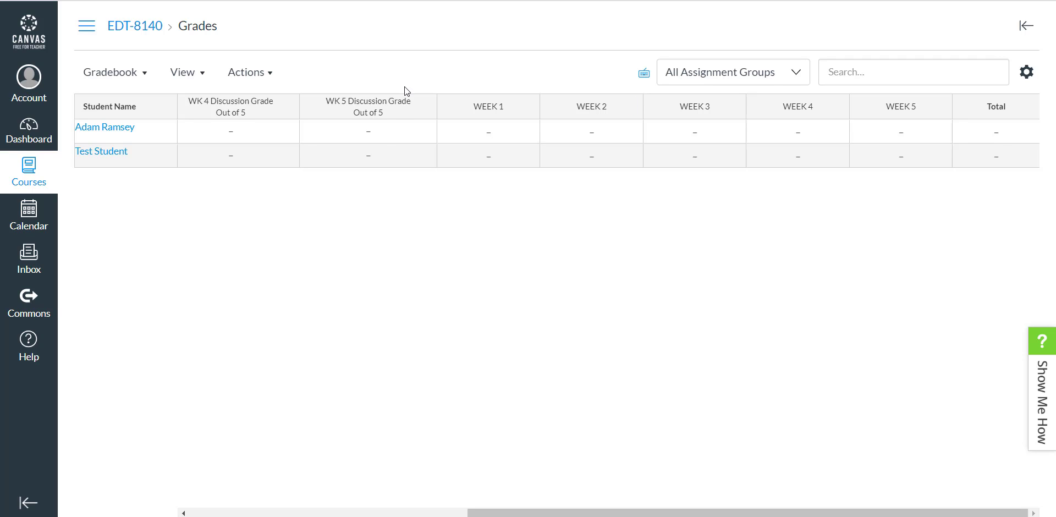
pyautogui.hscroll(-8, 379, 135)
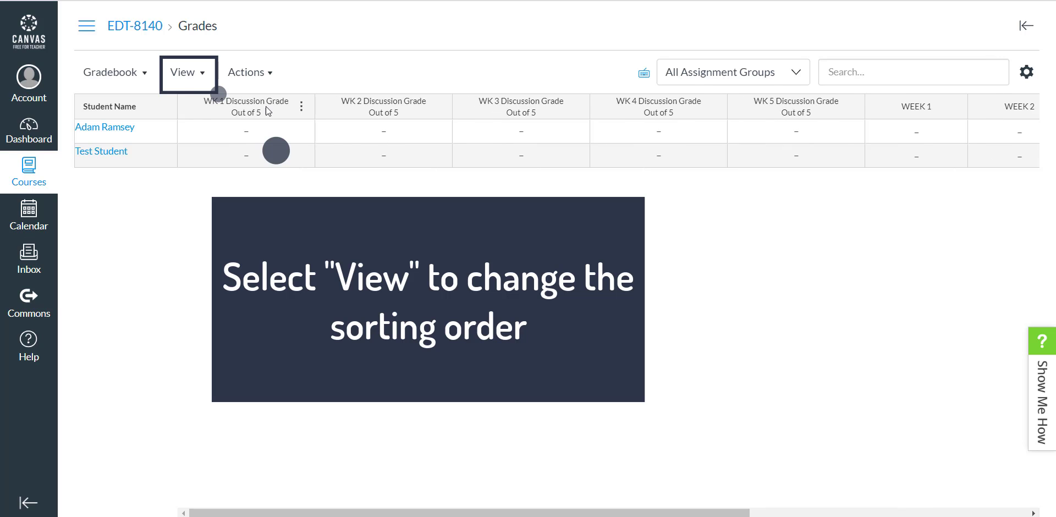
# Arrange the gradebook columns in Default Order instead of by due date
pyautogui.click(205, 80)
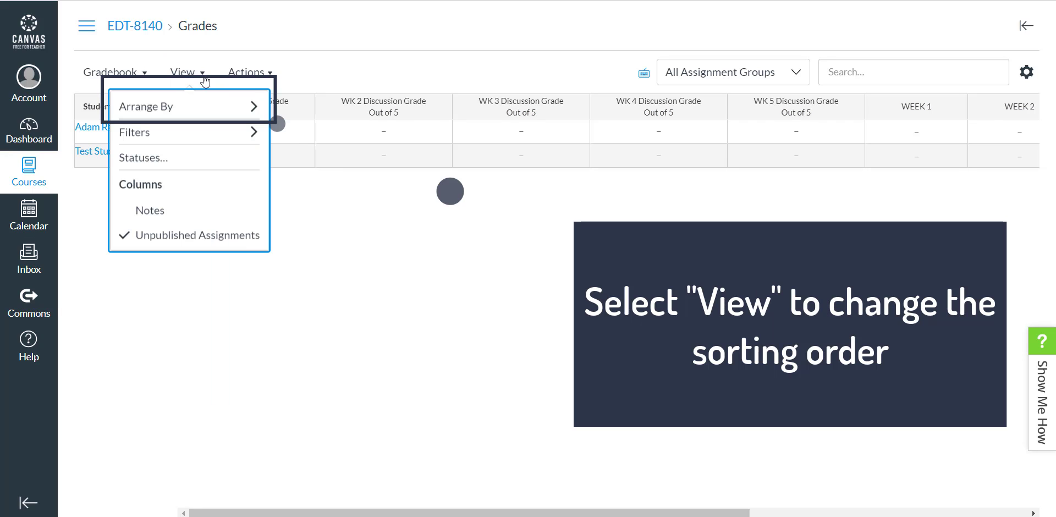
pyautogui.click(208, 104)
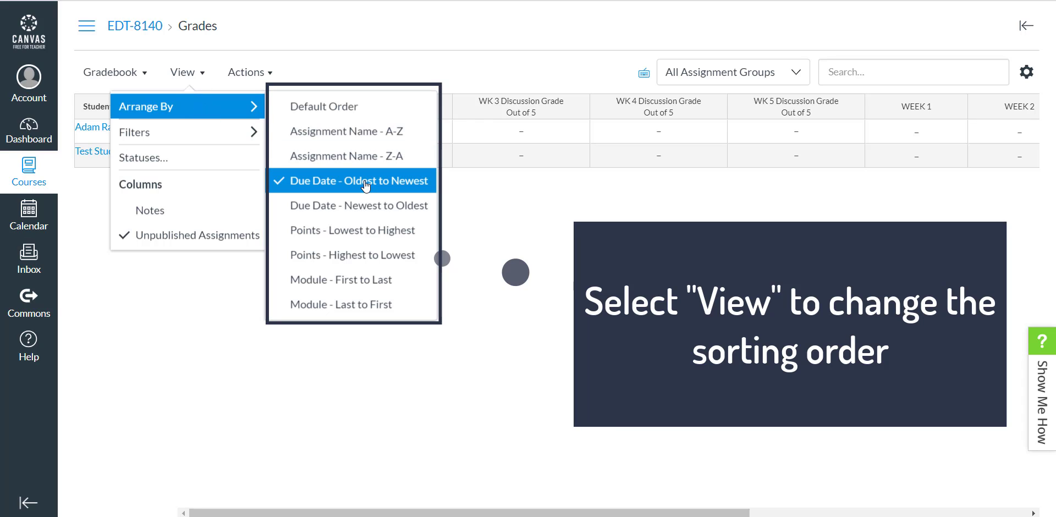
pyautogui.click(365, 110)
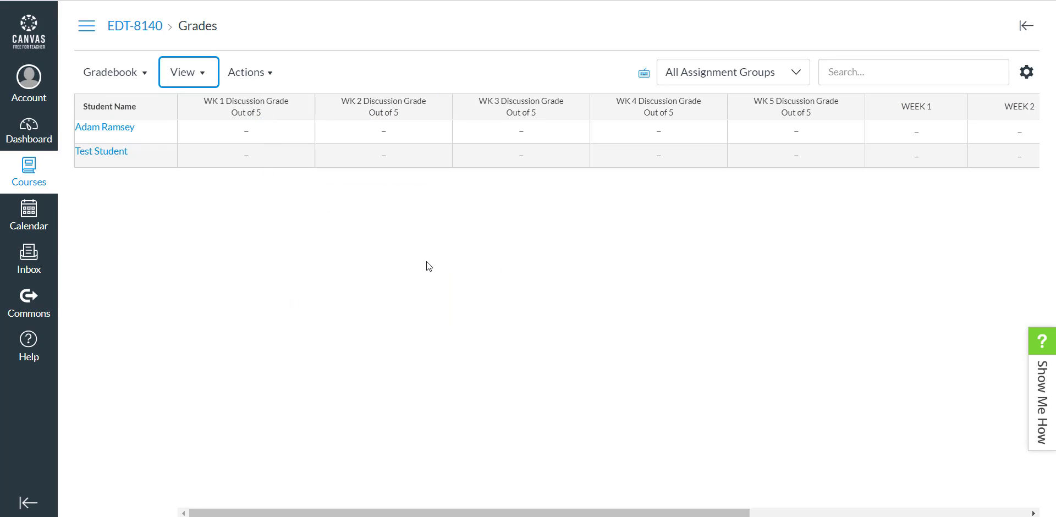
# Examine the gradebook's filter and arrangement options and its assignment, weekly group and total columns, without changing any setting
pyautogui.click(203, 76)
pyautogui.moveTo(207, 106)
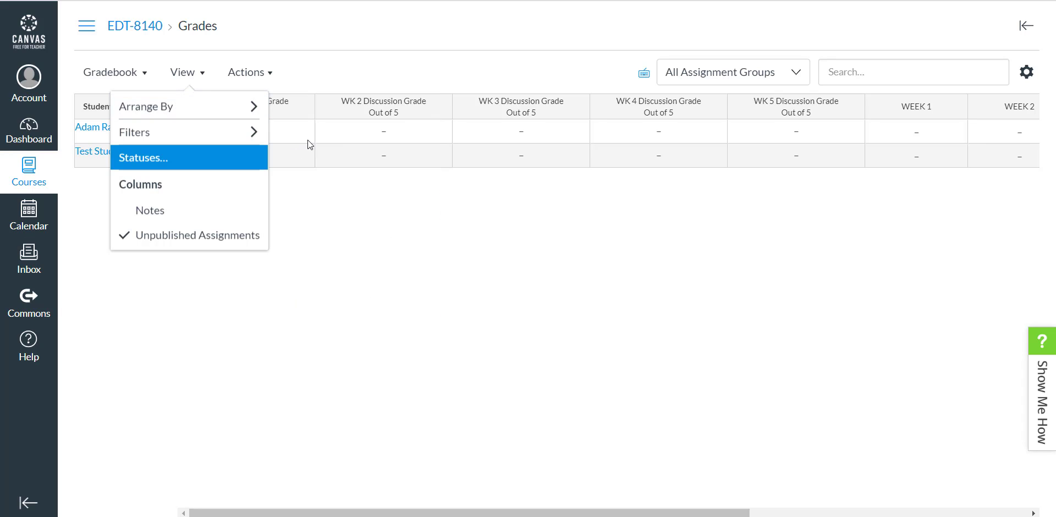
pyautogui.moveTo(219, 137)
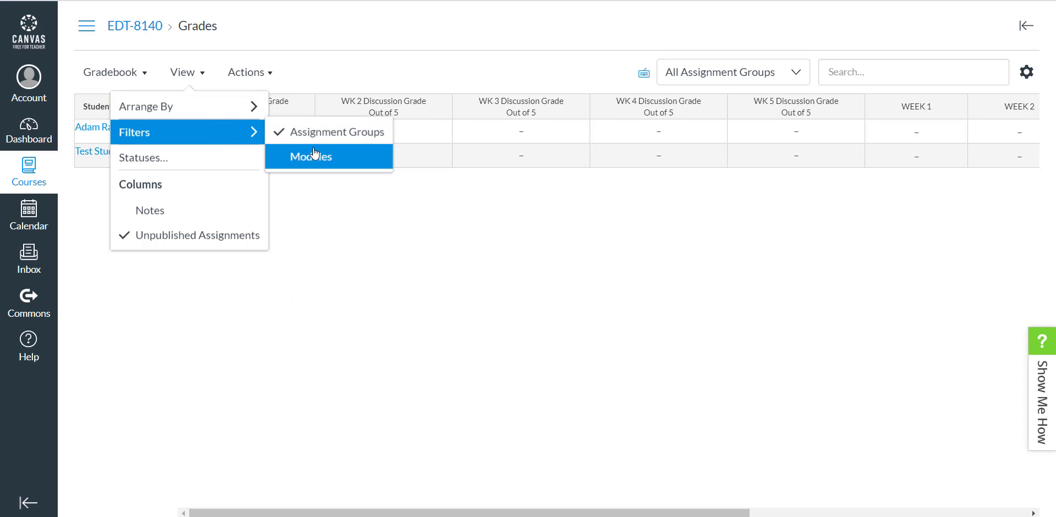
pyautogui.moveTo(209, 108)
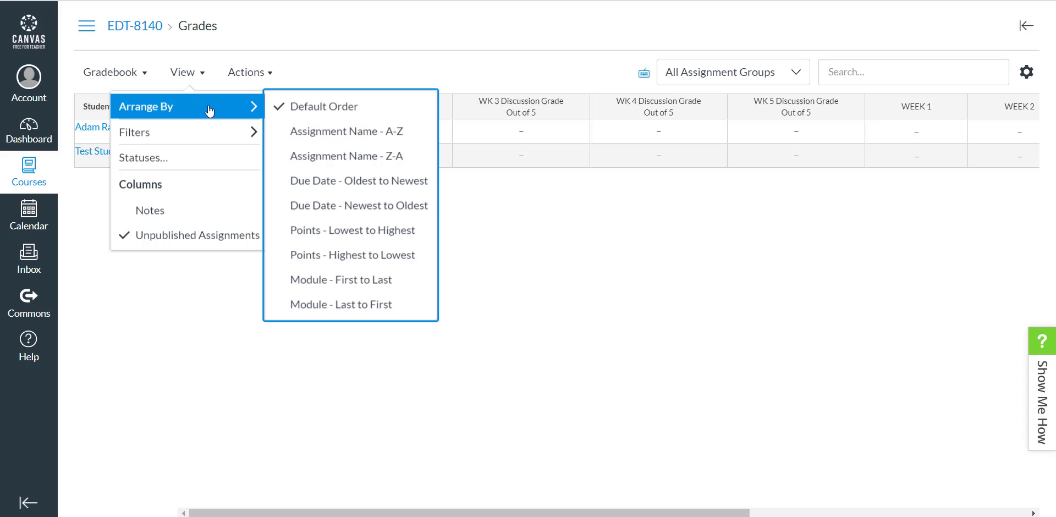
pyautogui.click(566, 290)
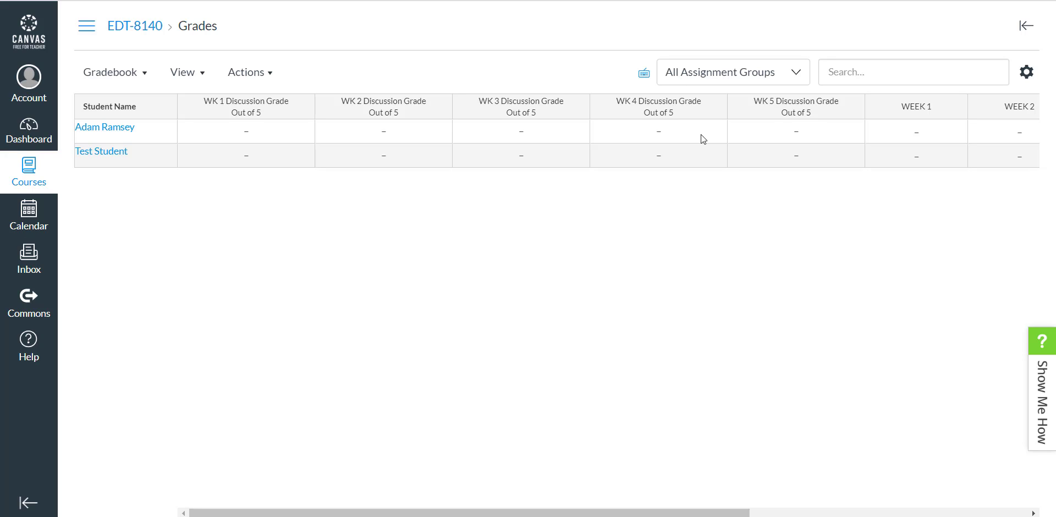
pyautogui.hscroll(10, 701, 135)
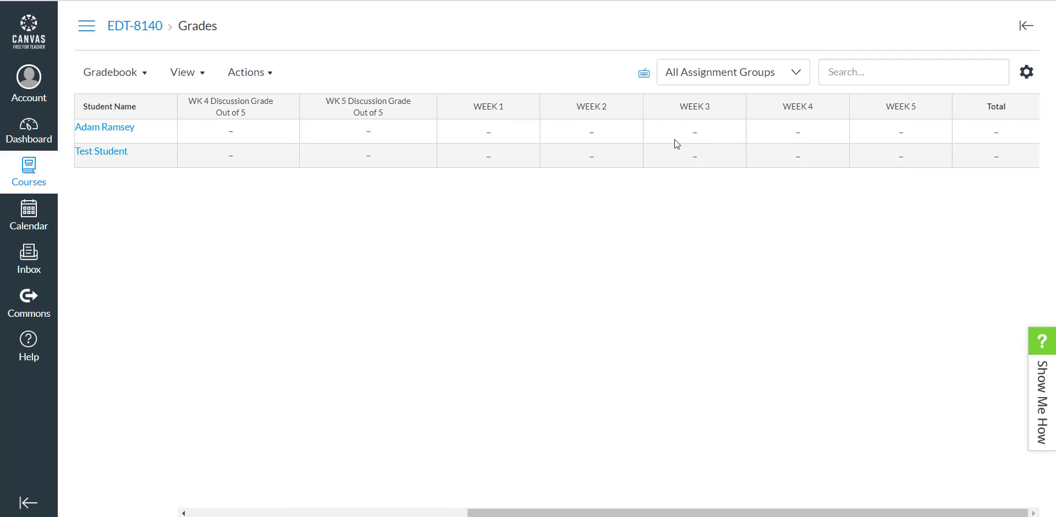
pyautogui.hscroll(-10, 674, 140)
pyautogui.hscroll(10, 675, 140)
pyautogui.hscroll(-10, 346, 140)
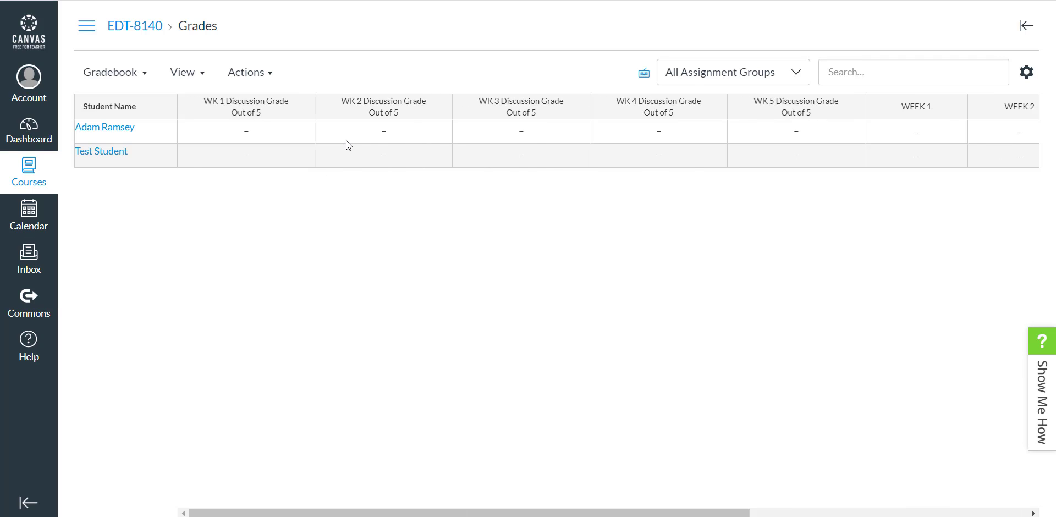
# Return to the EDT-8140 Practice Course home page and open its assignments list
pyautogui.click(28, 177)
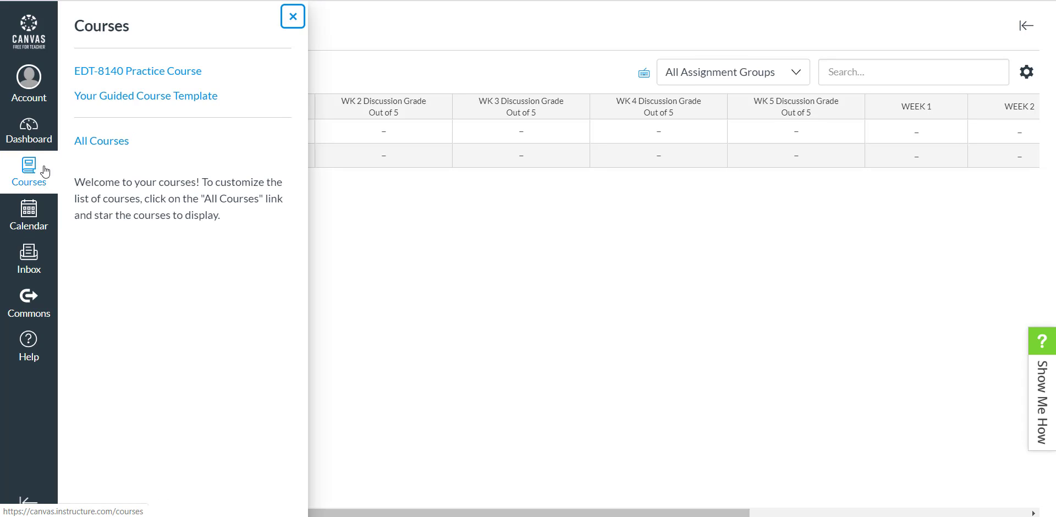
pyautogui.click(189, 72)
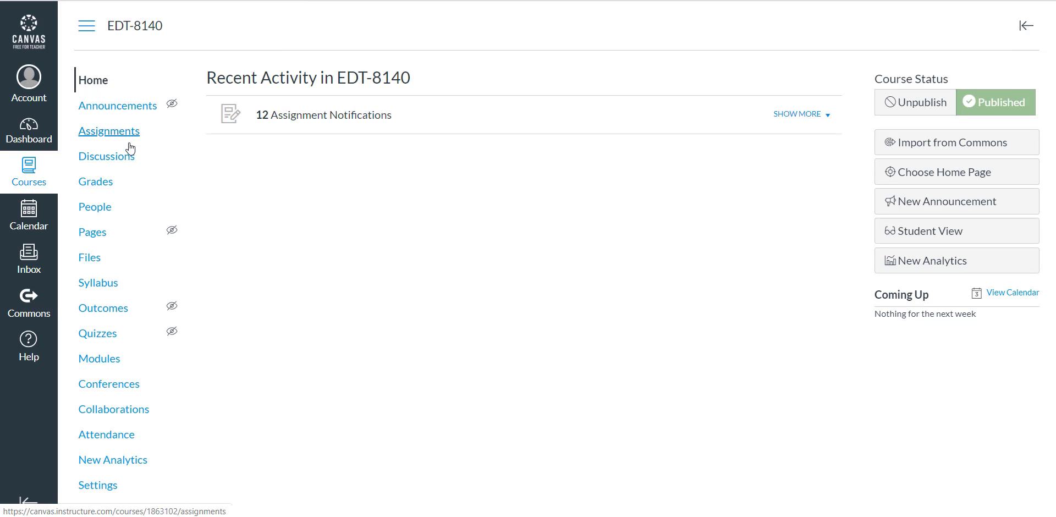
pyautogui.click(130, 141)
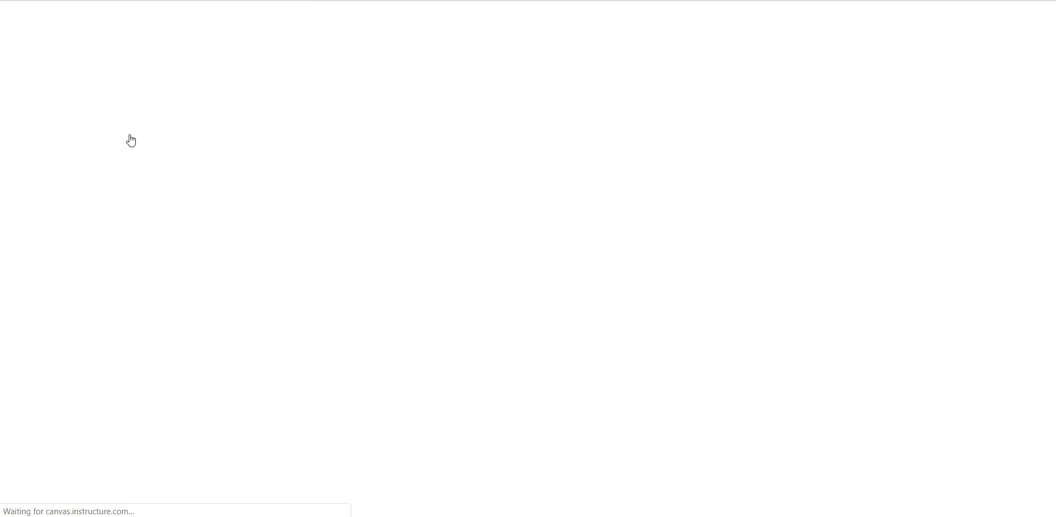